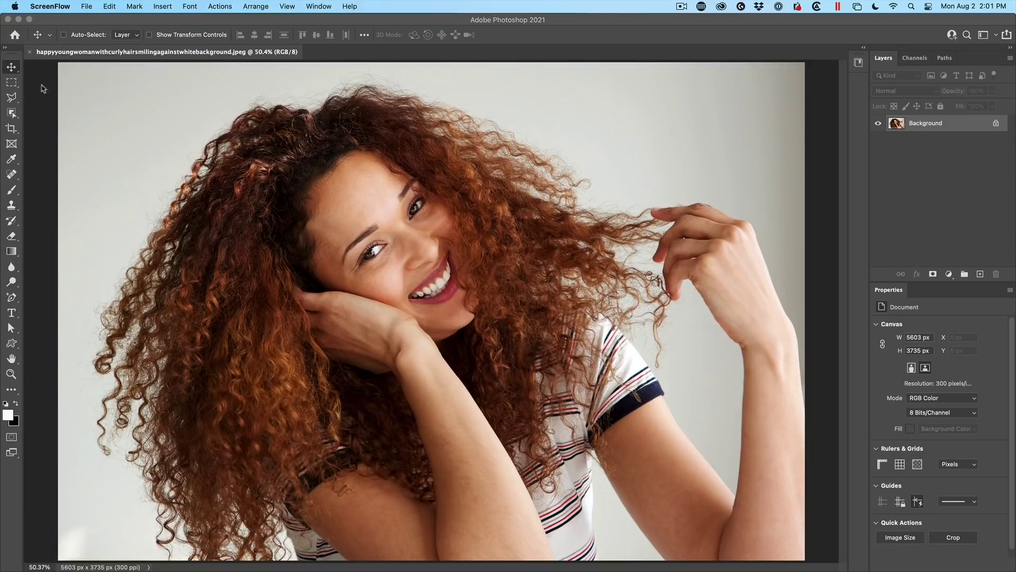
# Select the woman automatically with the Object Selection Tool's Select Subject
pyautogui.click(12, 114)
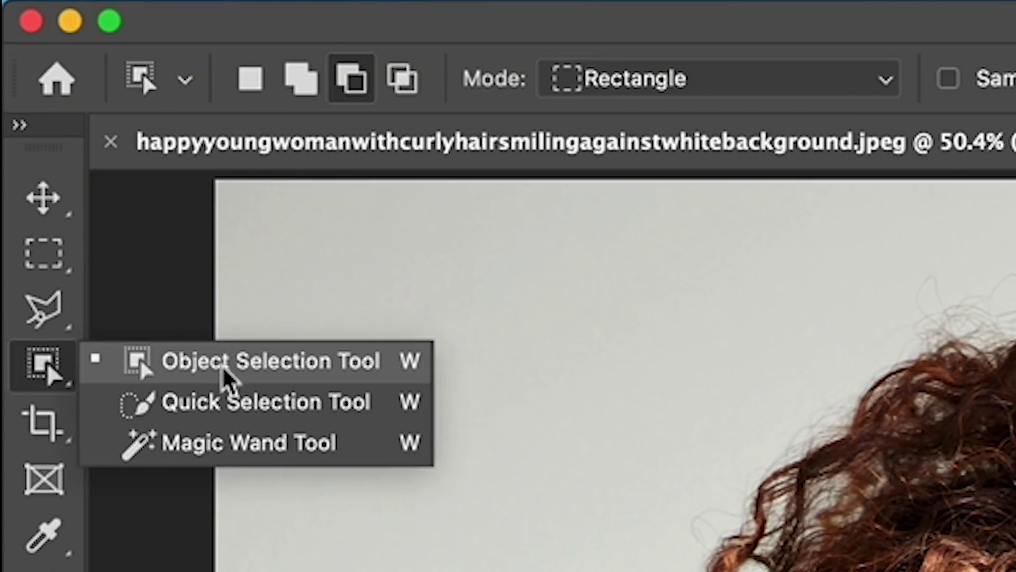
pyautogui.click(231, 365)
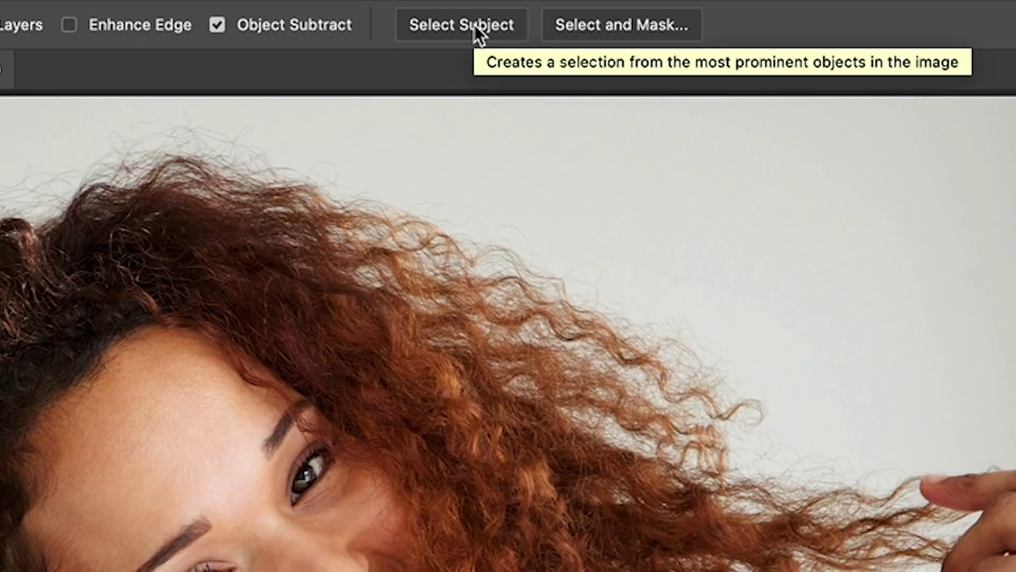
pyautogui.click(478, 32)
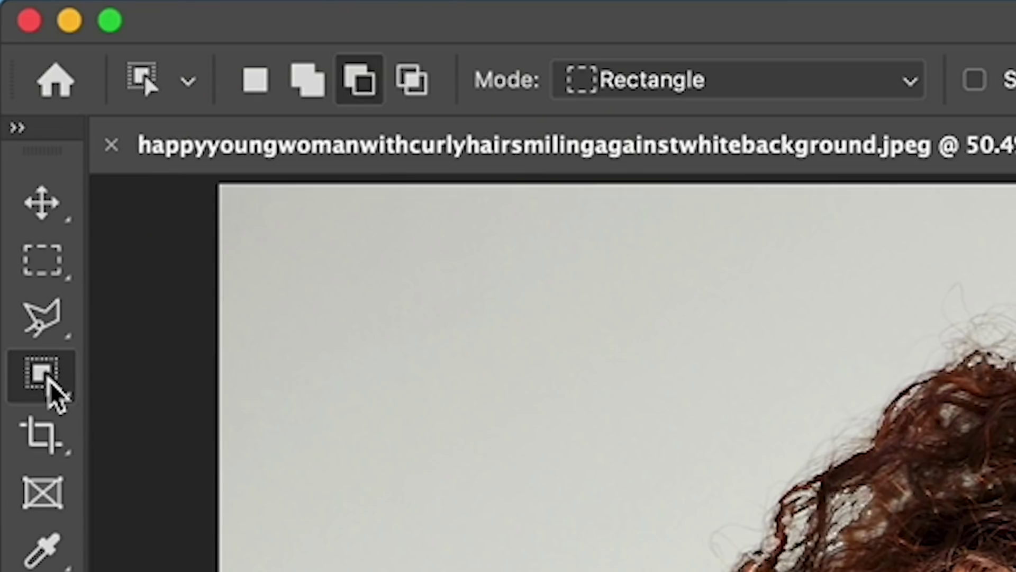
# Switch to the Quick Selection Tool with an enlarged brush for manual touch-up
pyautogui.rightClick(44, 378)
pyautogui.click(239, 413)
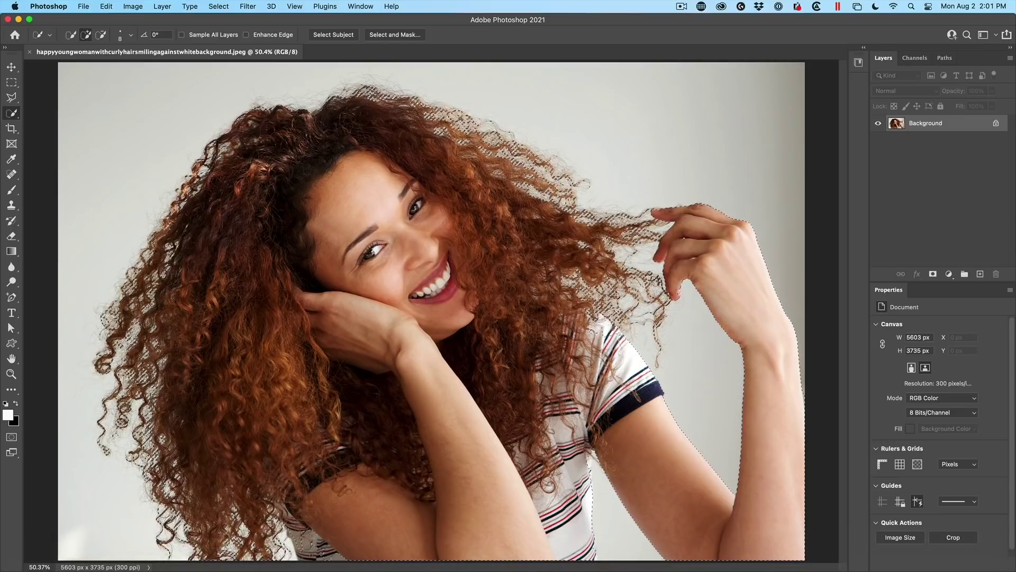
pyautogui.press(']')
pyautogui.press(']')
pyautogui.press(']')
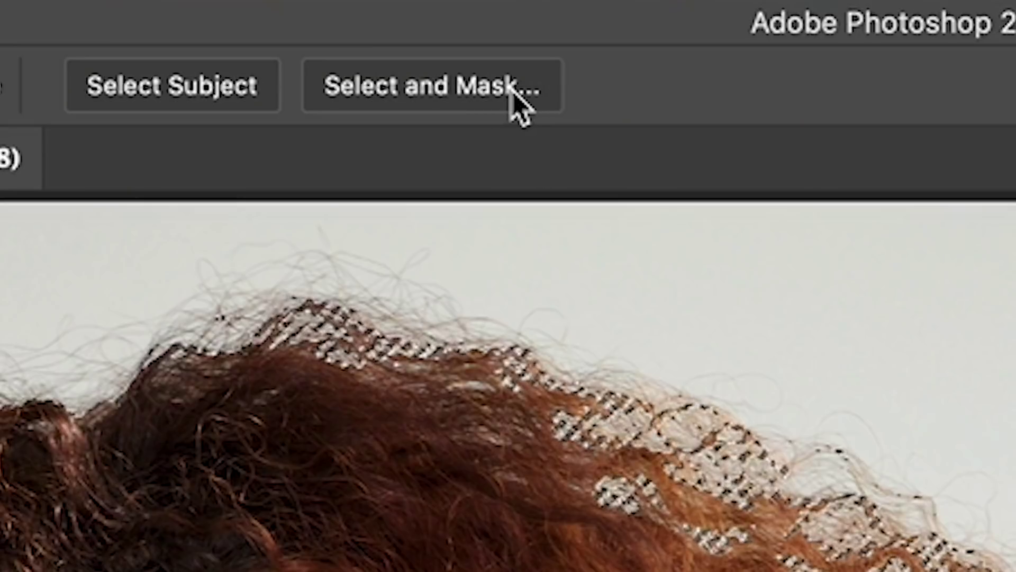
# In Select and Mask, preview the cutout On Black and run Refine Hair on the curls
pyautogui.click(513, 92)
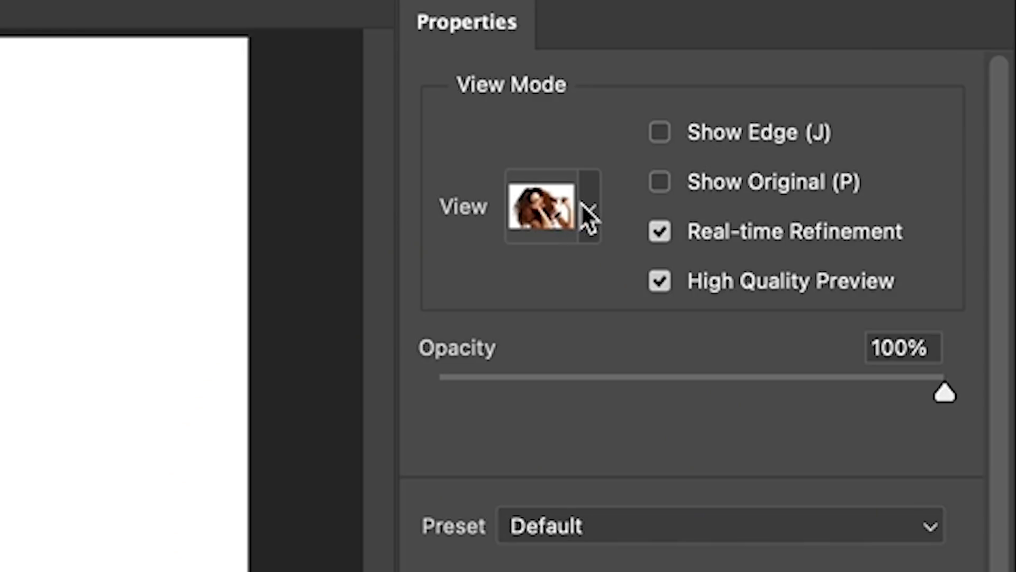
pyautogui.click(897, 109)
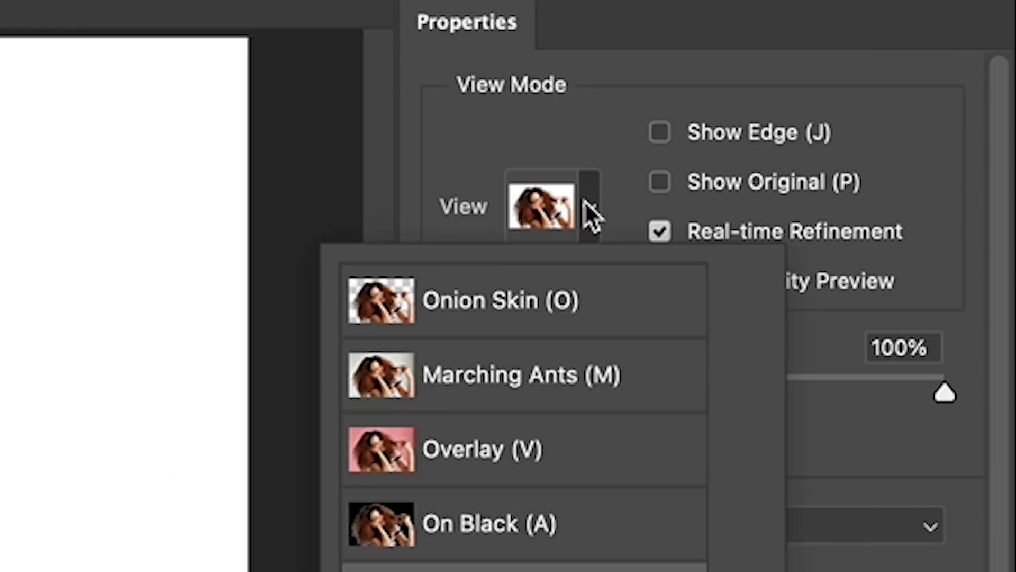
pyautogui.click(467, 530)
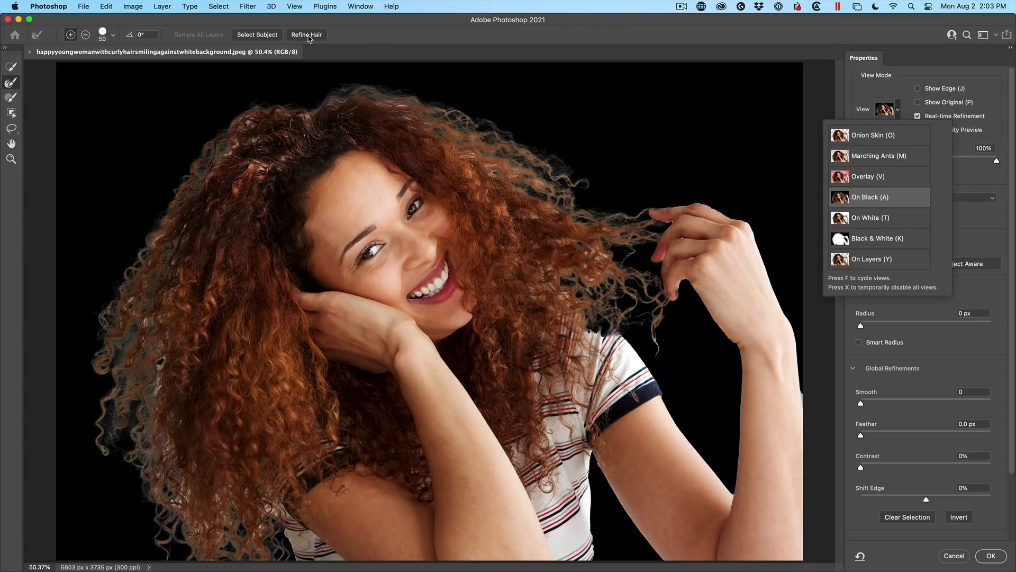
pyautogui.press('Escape')
pyautogui.click(307, 34)
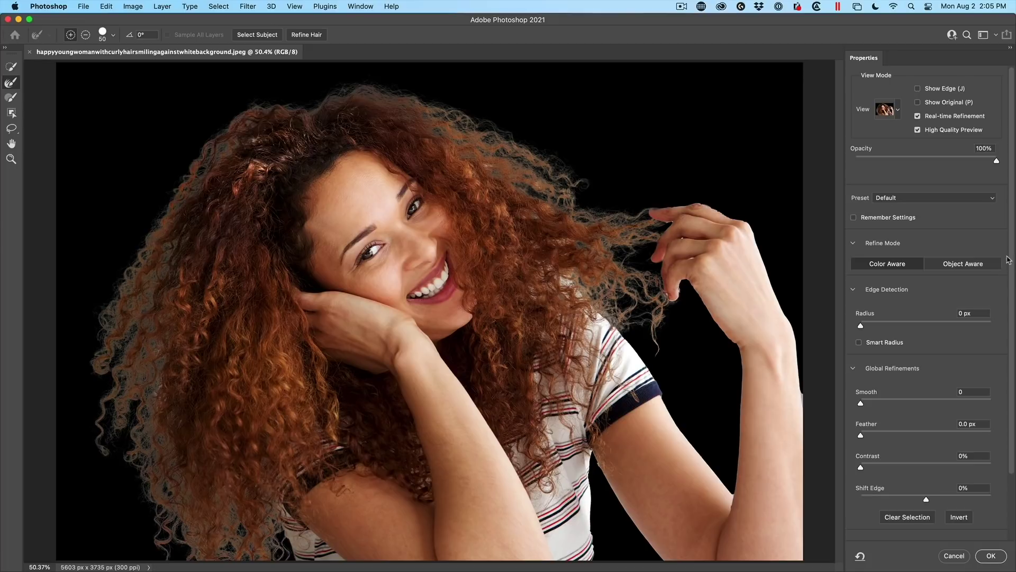
pyautogui.moveTo(1010, 249); pyautogui.dragTo(1005, 328)
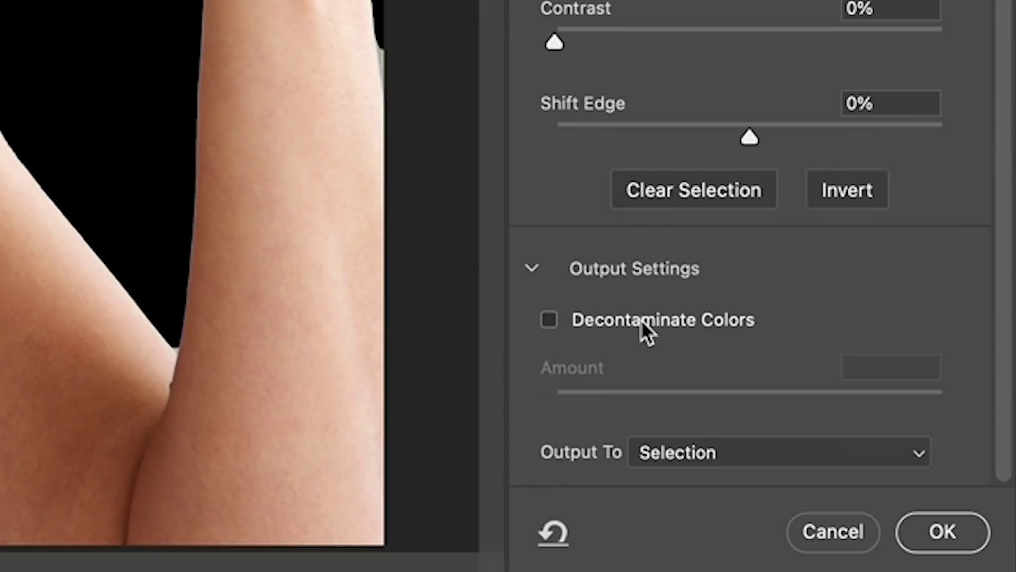
# Enable Decontaminate Colors at 21% and output to a New Layer with Layer Mask
pyautogui.click(892, 487)
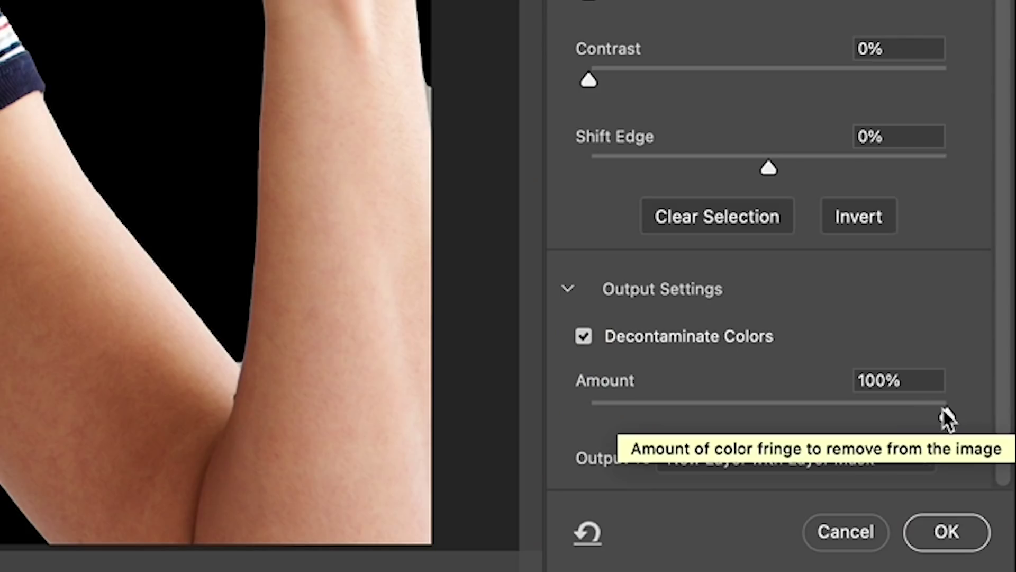
pyautogui.moveTo(943, 407); pyautogui.dragTo(586, 414)
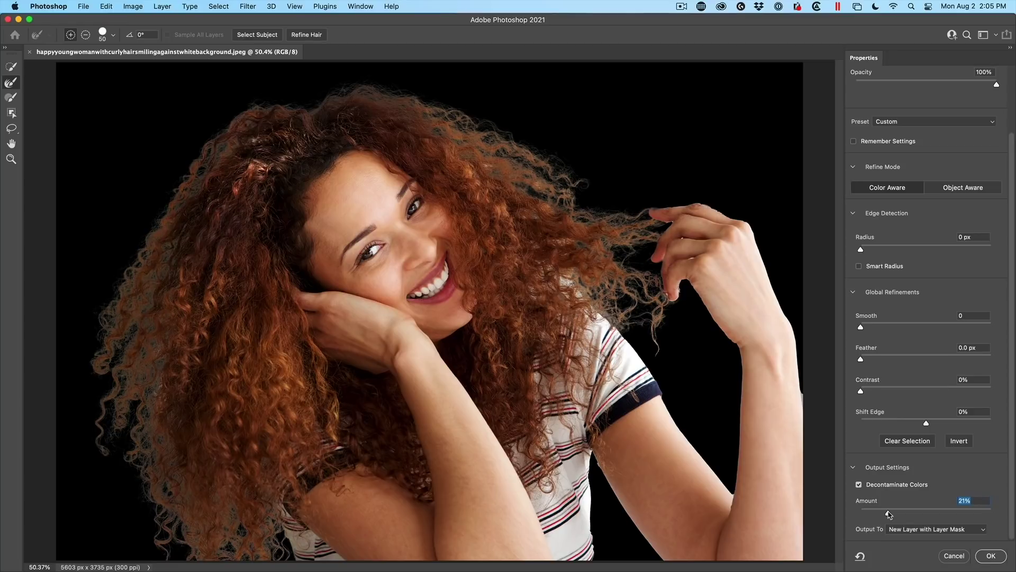
pyautogui.click(946, 531)
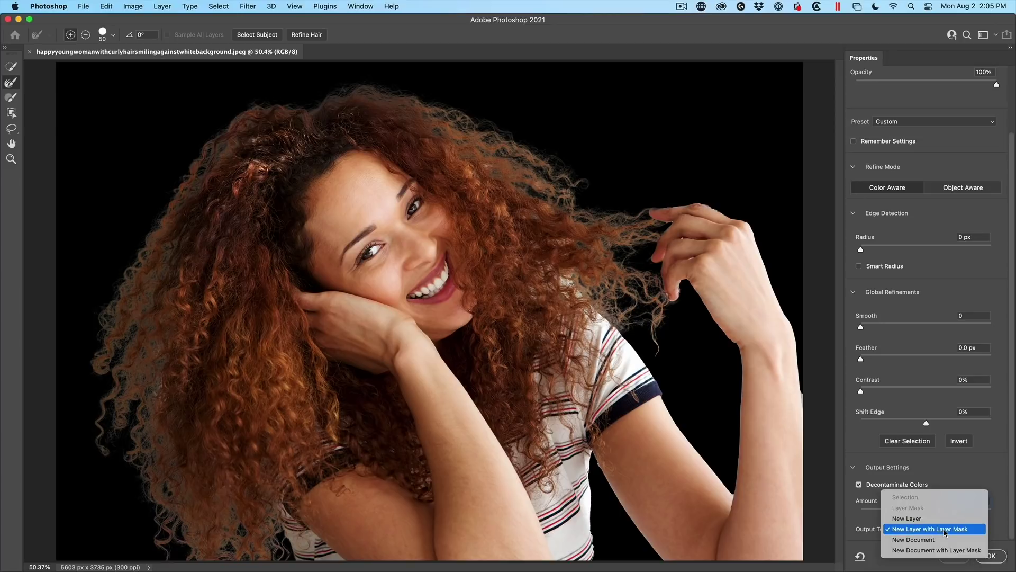
pyautogui.click(937, 530)
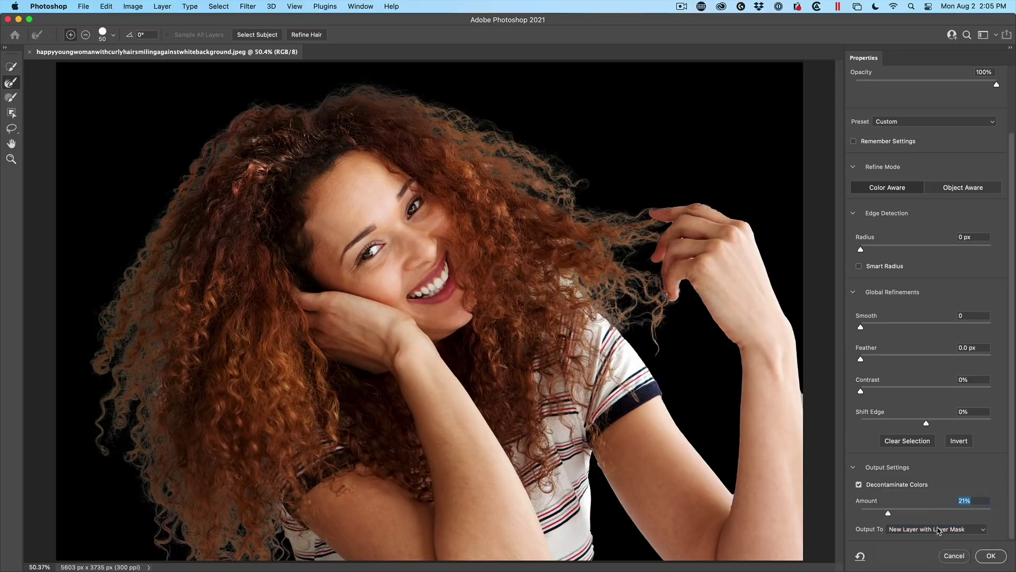
pyautogui.click(992, 556)
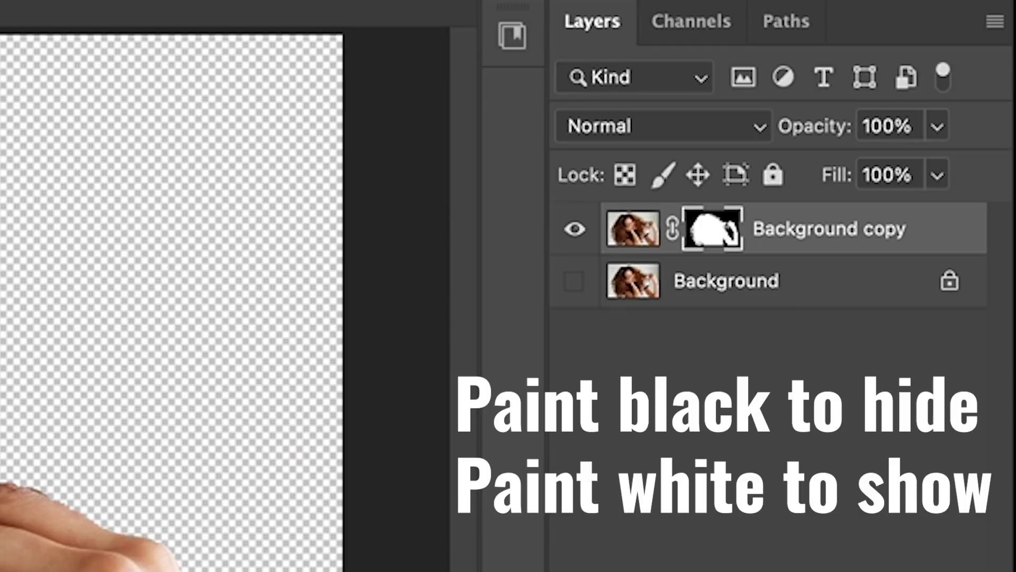